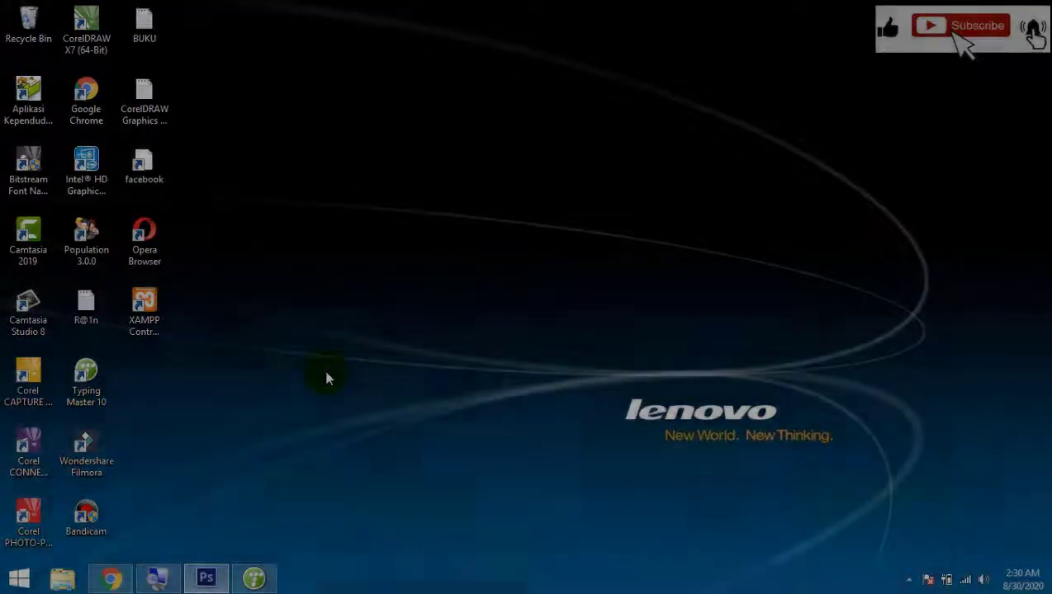
right_click(417, 246)
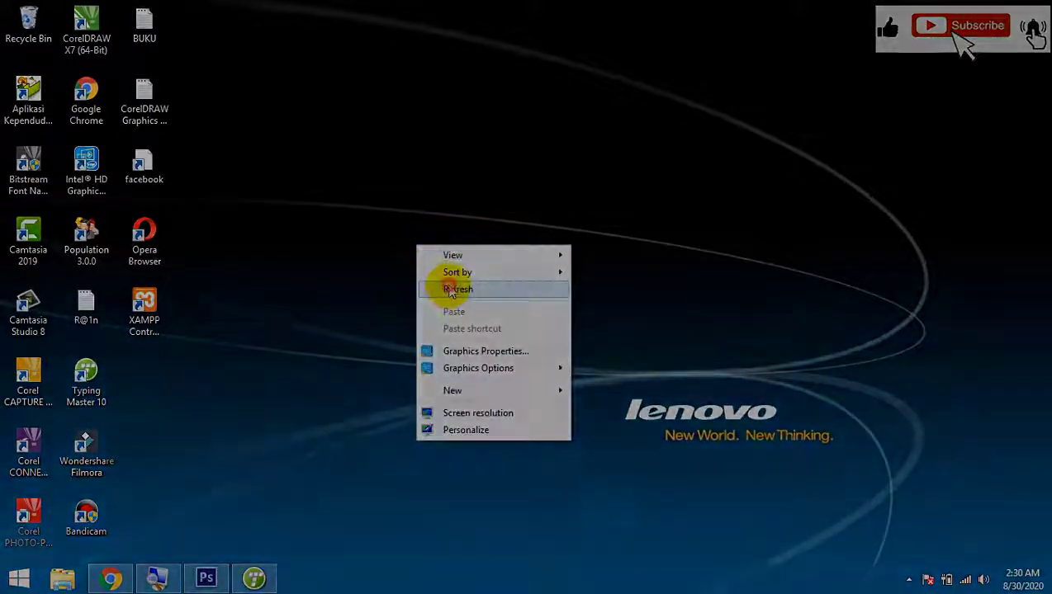
click(453, 289)
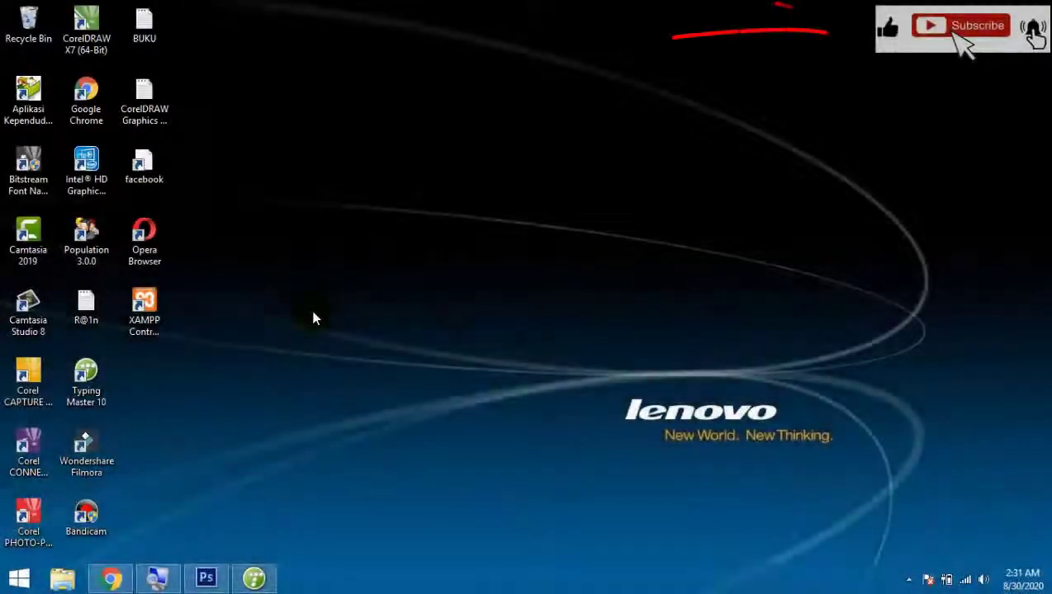
- Search the computer for "os" and open the On-Screen Keyboard from the results
right_click(23, 586)
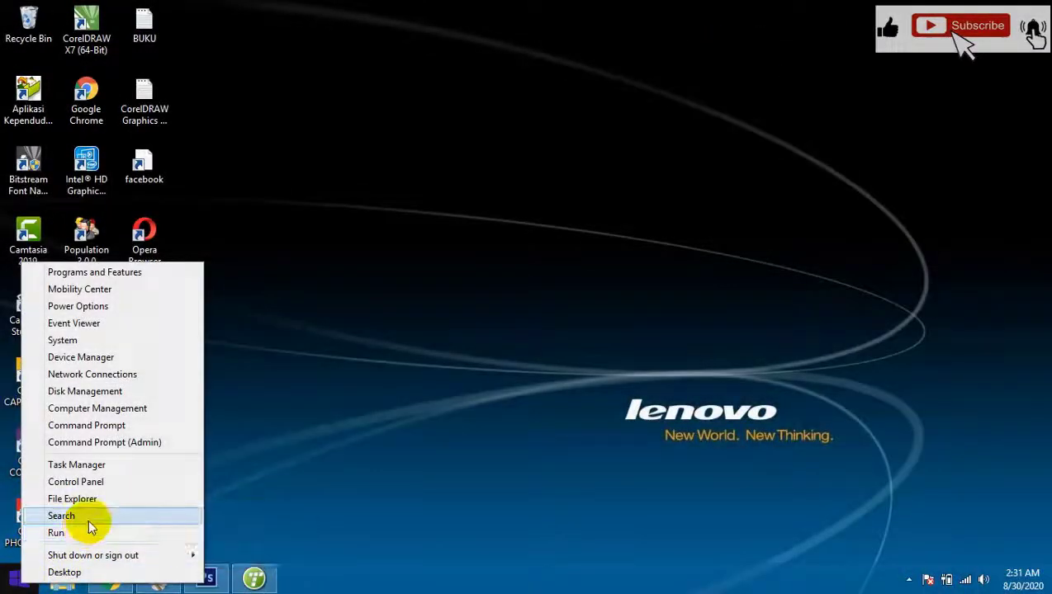
click(89, 520)
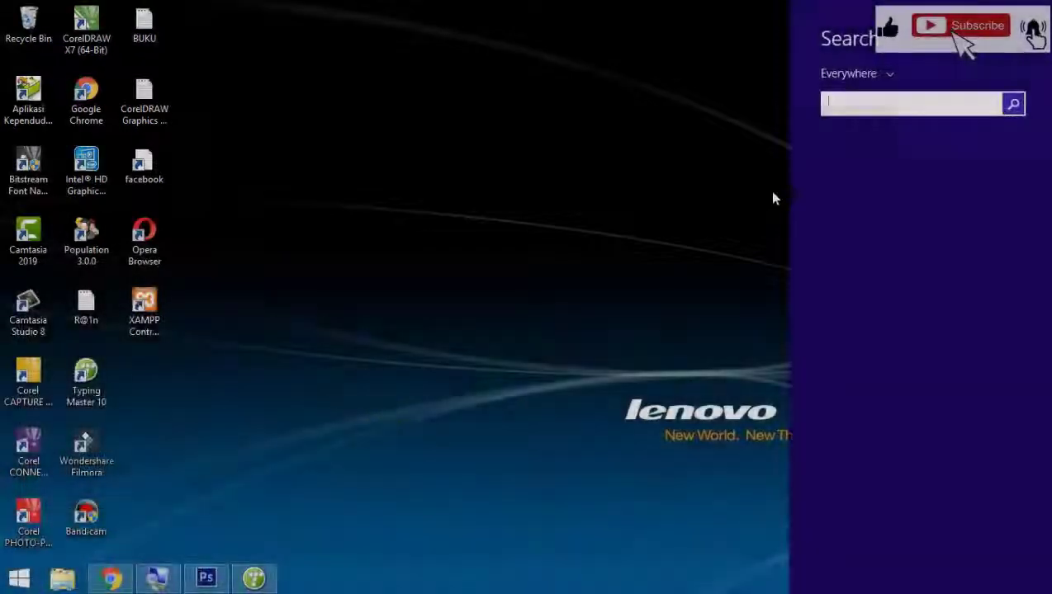
click(844, 132)
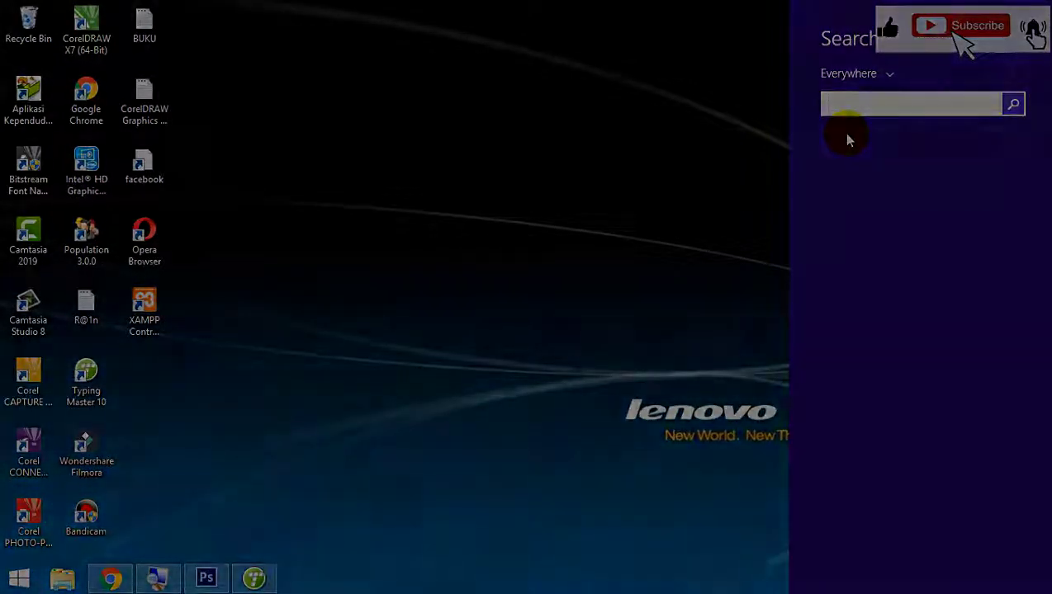
text(osc)
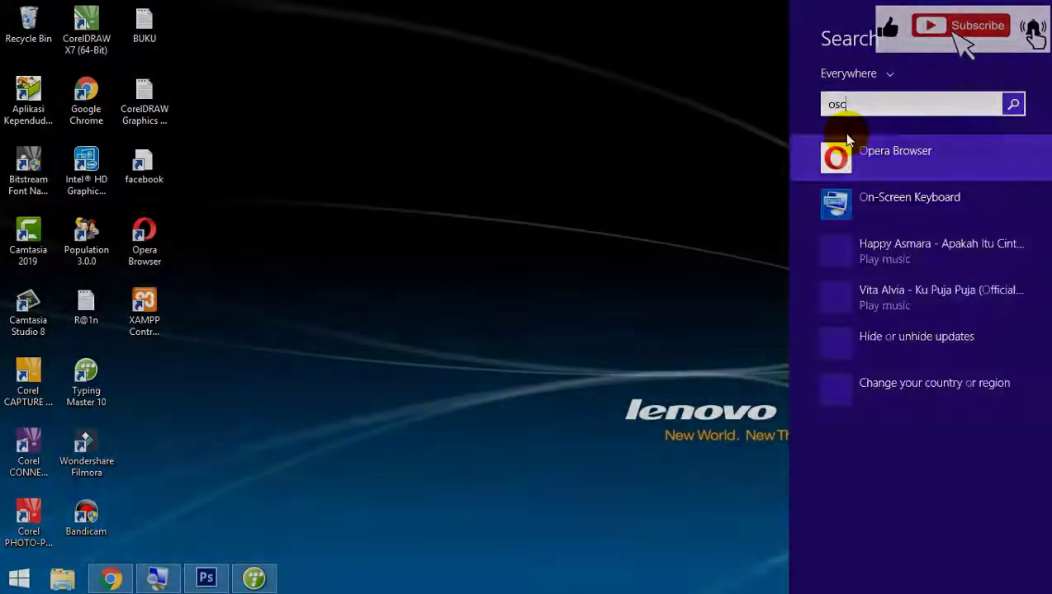
key(BackSpace)
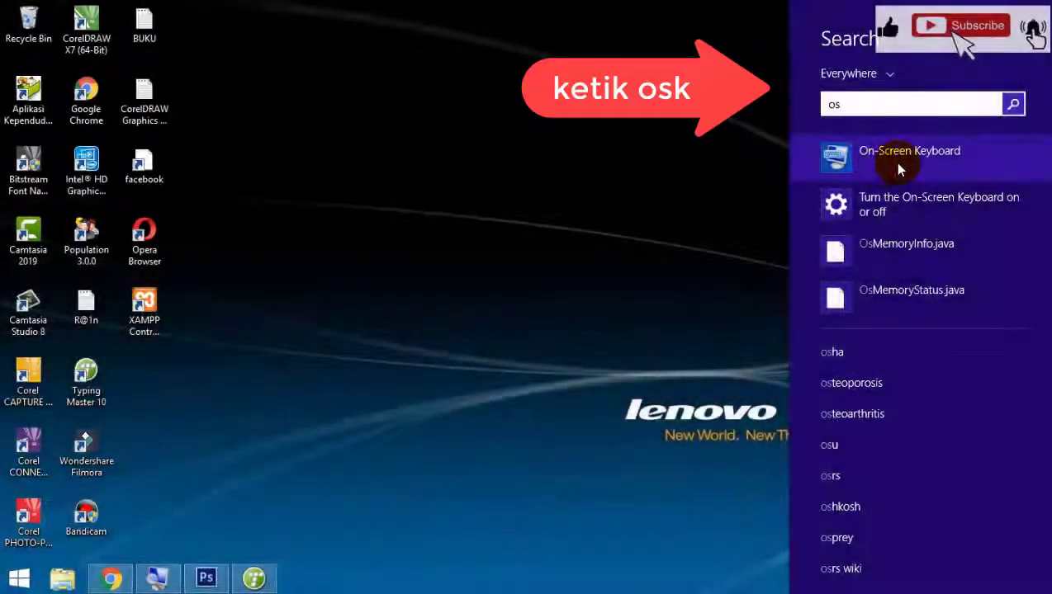
click(898, 165)
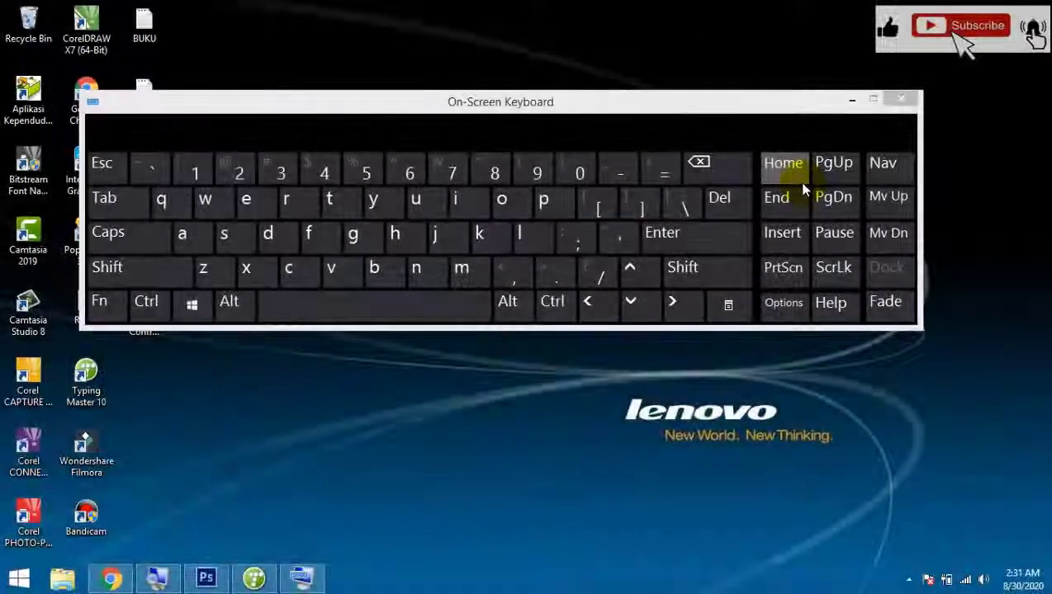
- Reposition the On-Screen Keyboard window in the lower middle of the desktop and minimize it
drag(740, 102, 784, 254)
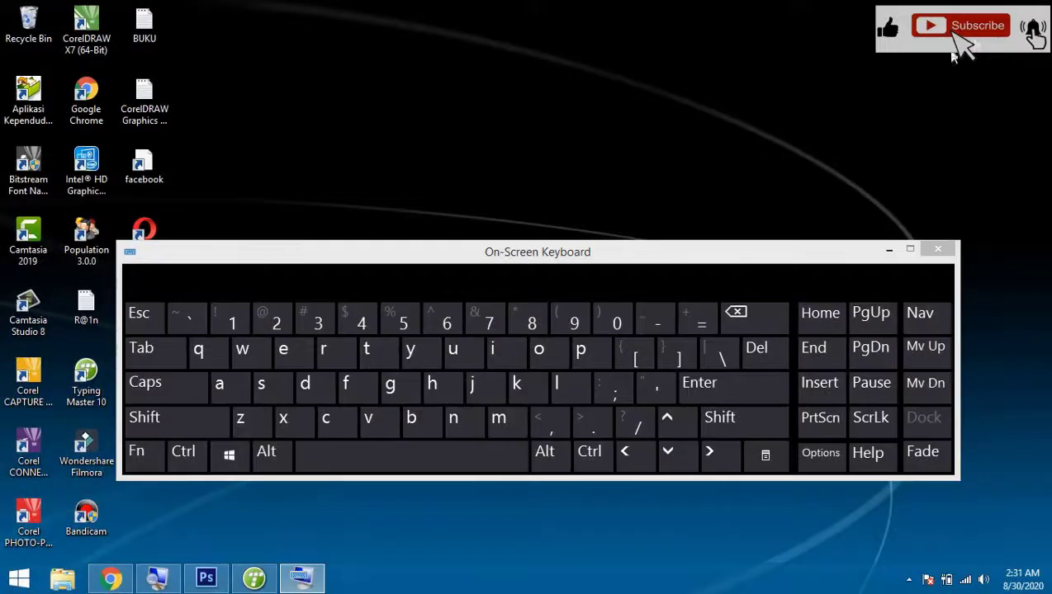
drag(462, 251, 439, 271)
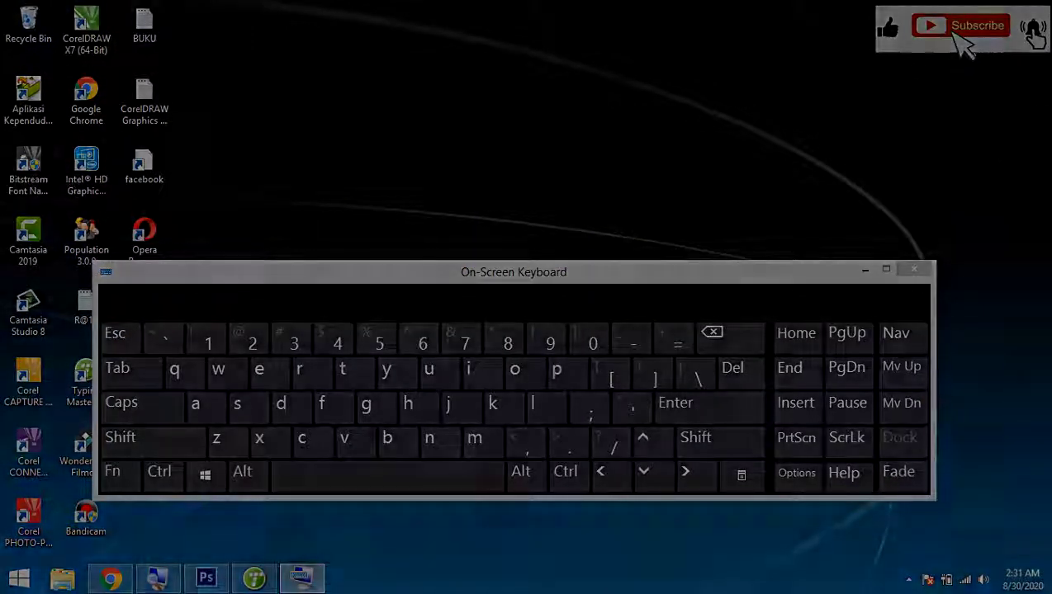
drag(538, 274, 558, 281)
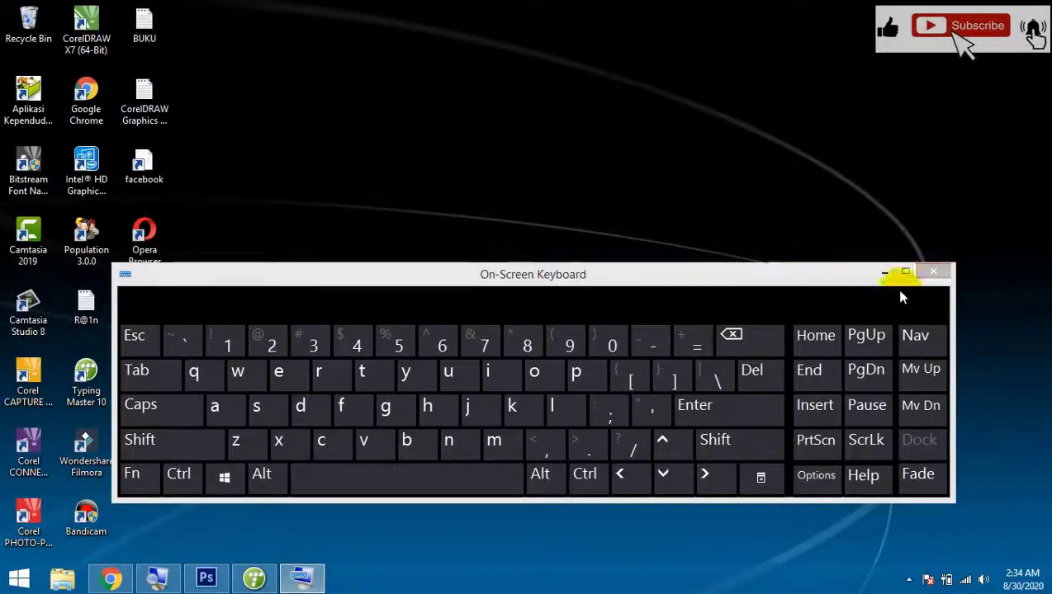
click(890, 276)
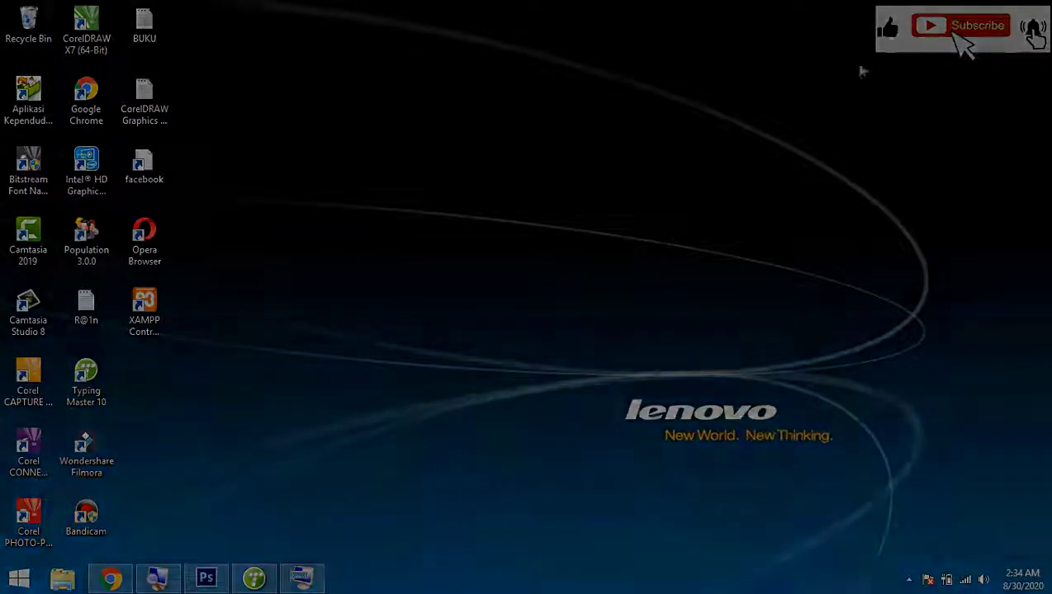
right_click(545, 222)
click(584, 262)
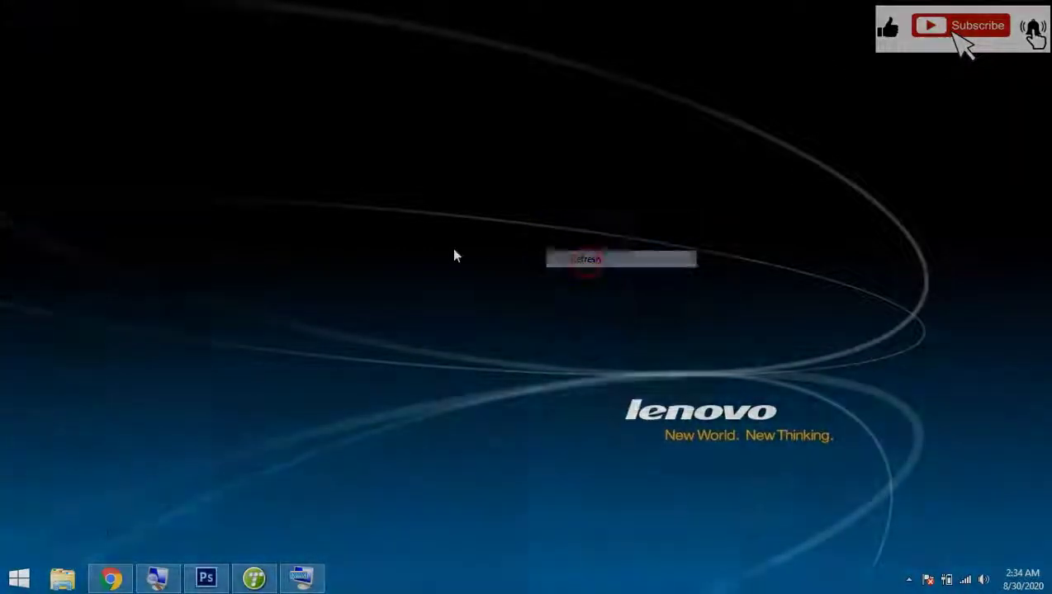
right_click(451, 247)
click(506, 297)
right_click(430, 275)
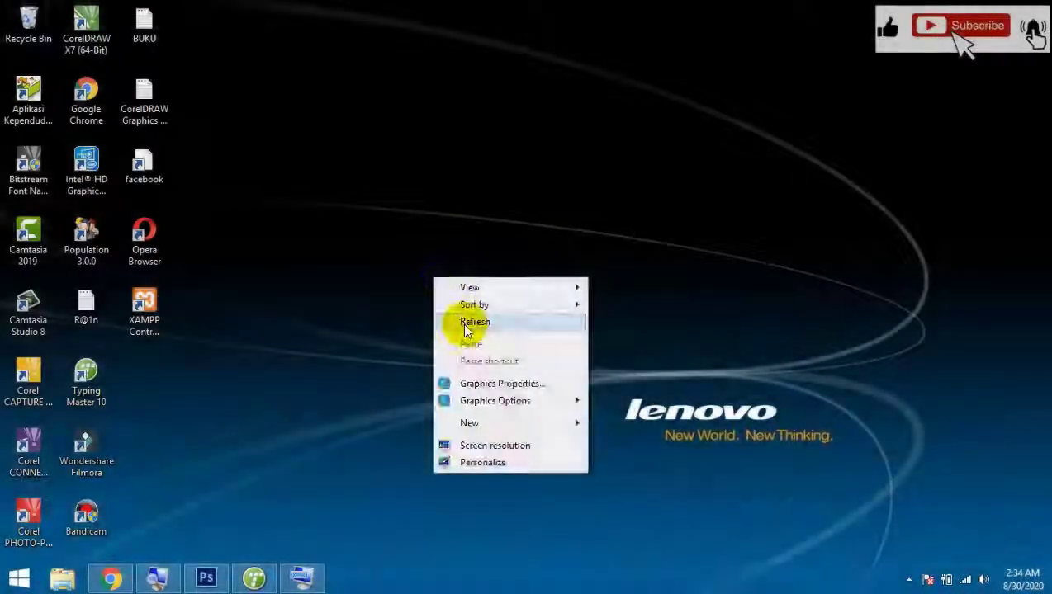
click(461, 322)
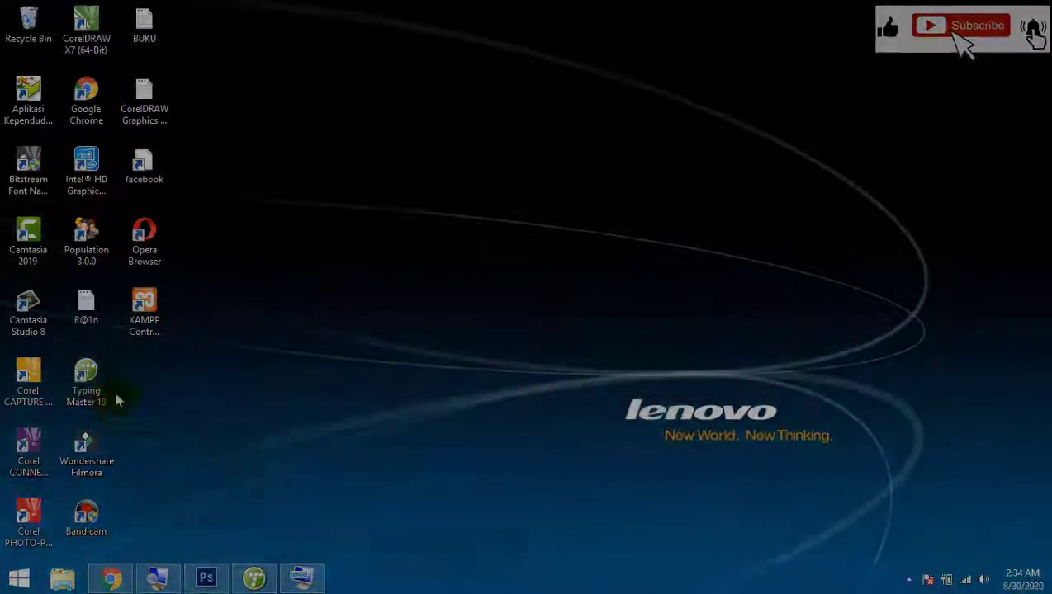
- Switch to Google Chrome and search Google for "typing master pro" in a new tab
click(111, 581)
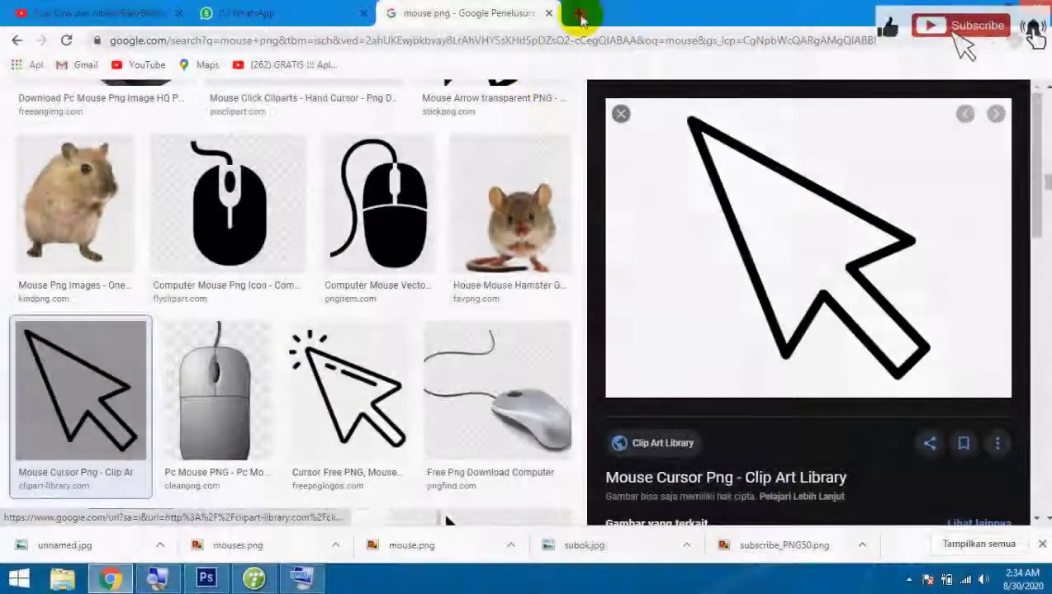
click(578, 13)
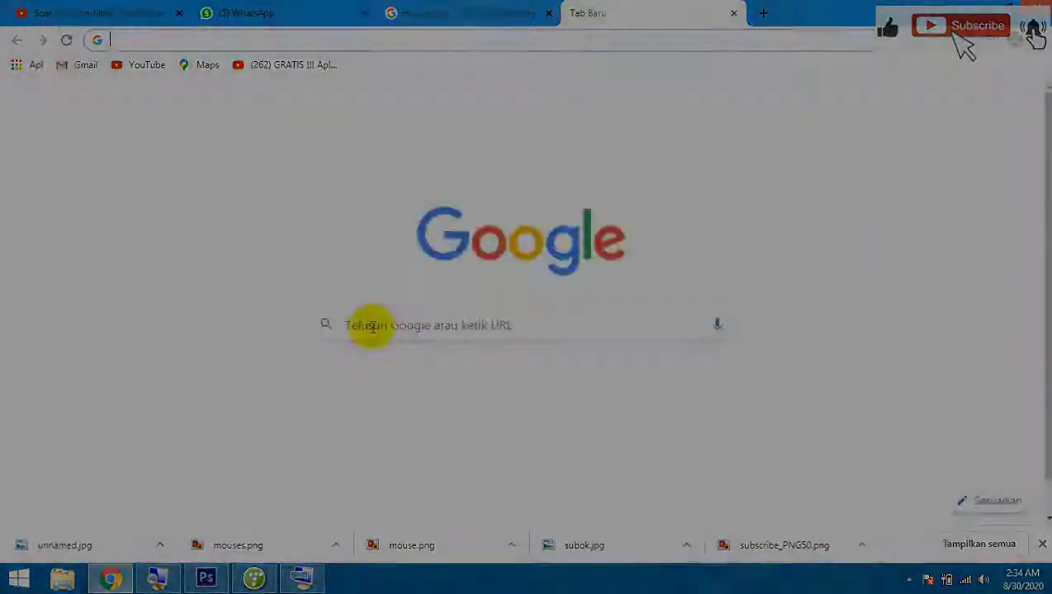
click(369, 321)
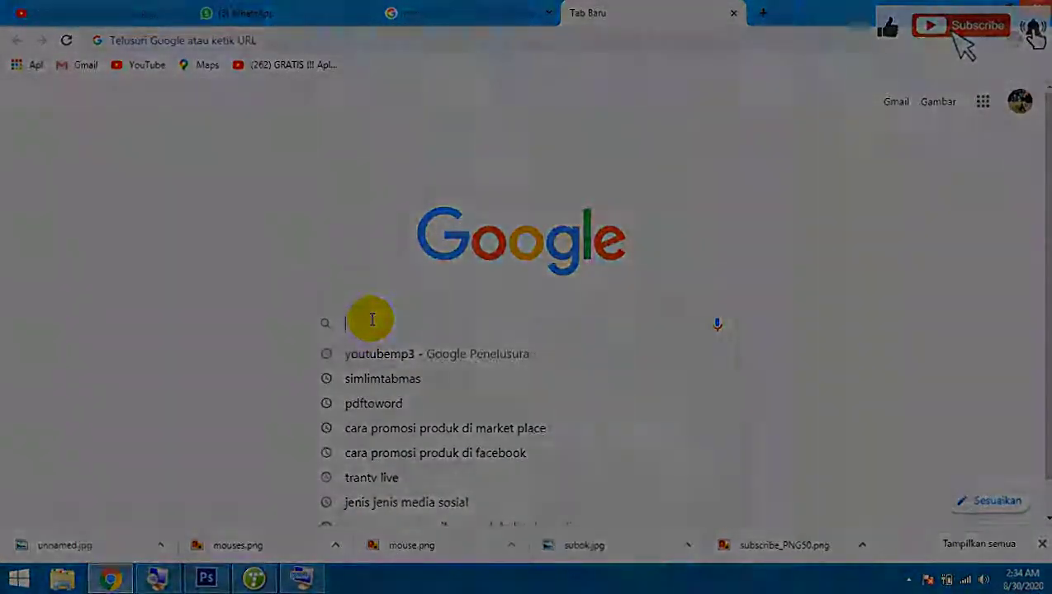
text(typi)
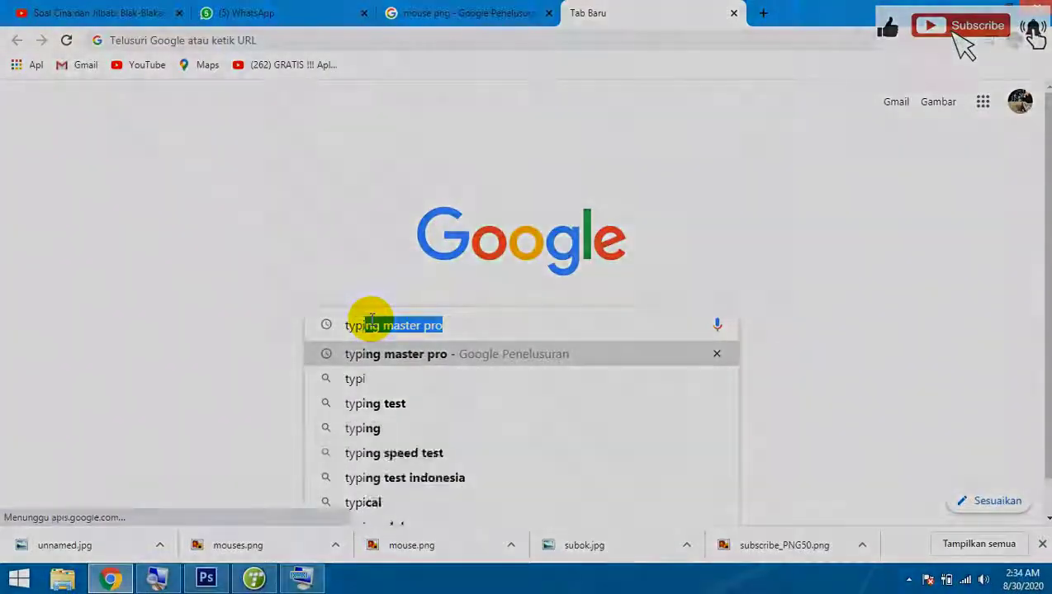
text(ng master)
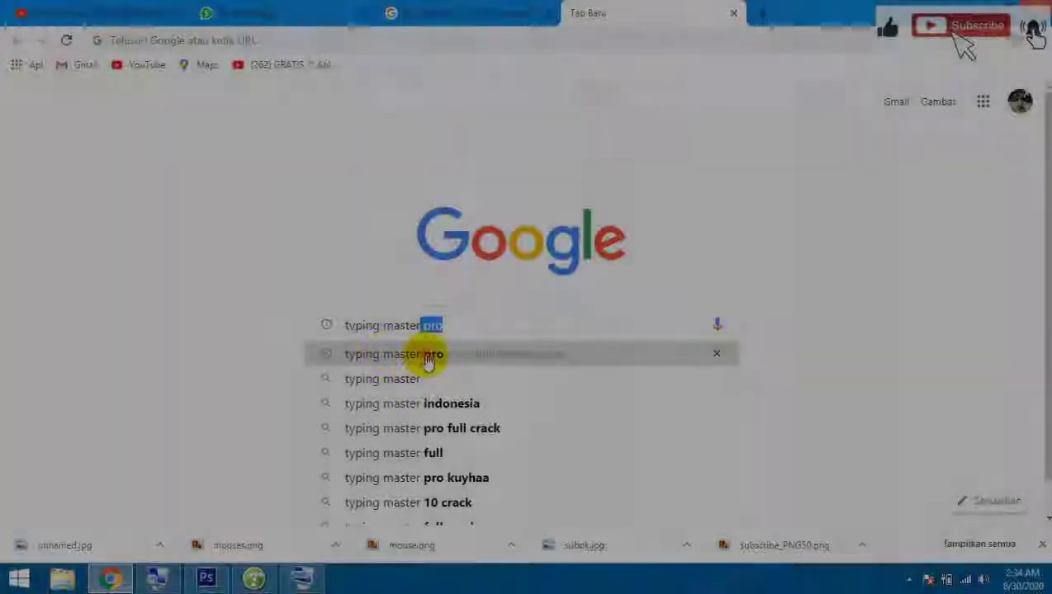
click(428, 360)
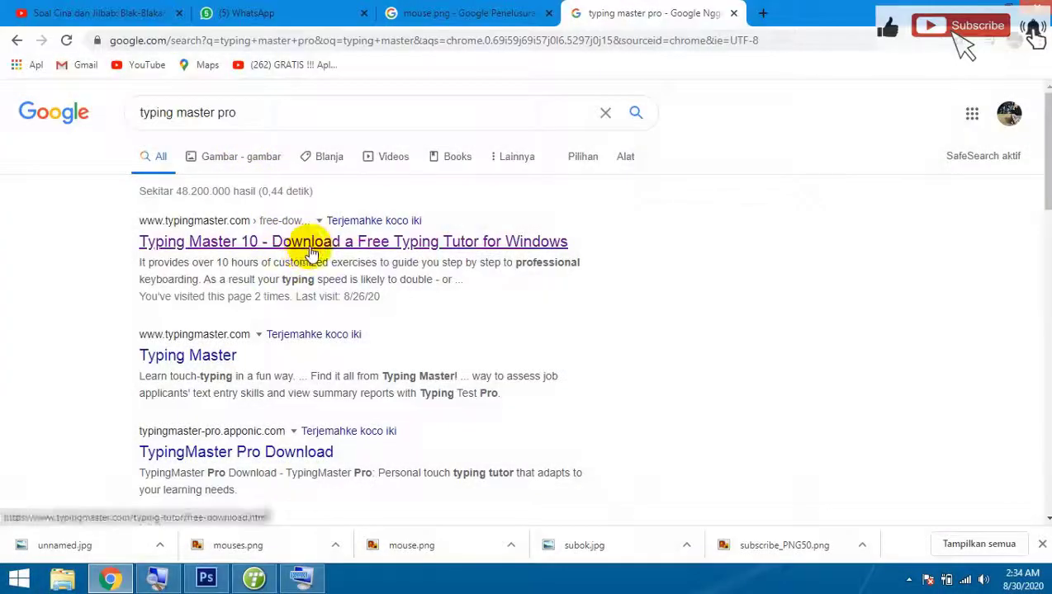
- Look through the Typing Master Pro search results, including the download pages and video results
scroll(221, 457, down, 1)
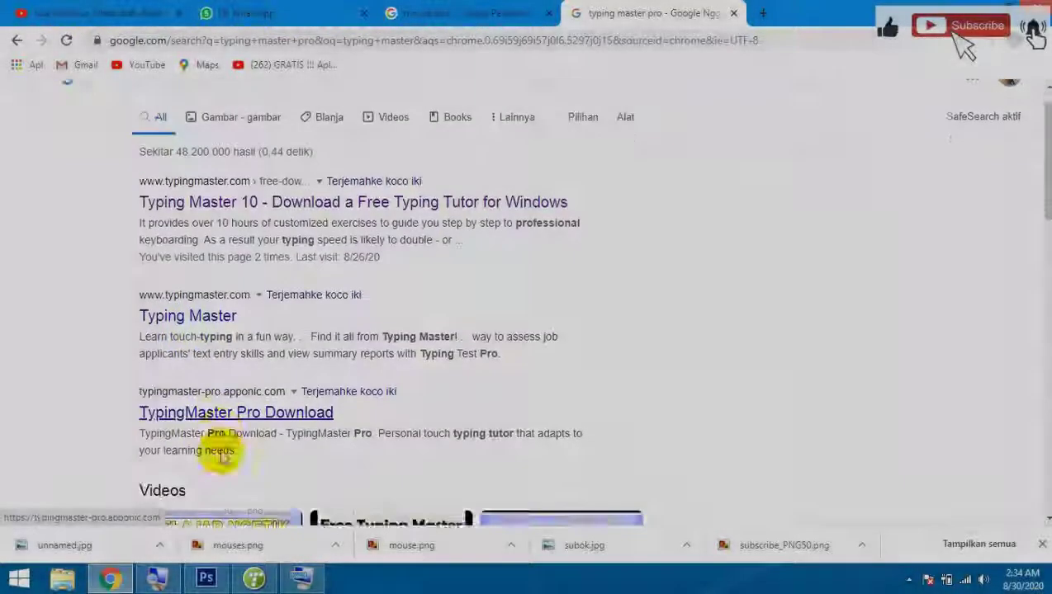
scroll(242, 446, down, 7)
scroll(303, 316, up, 2)
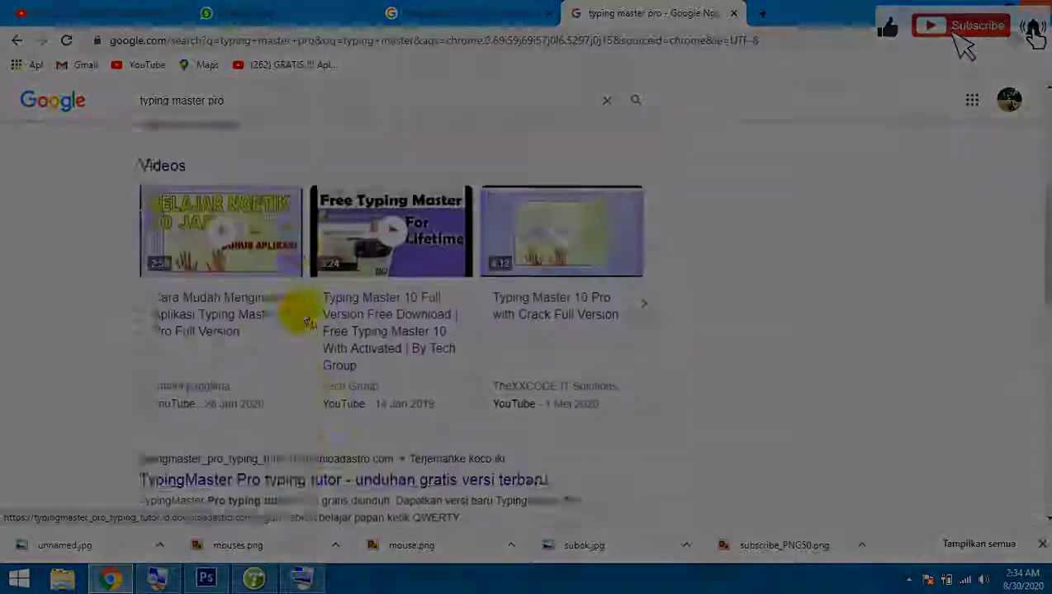
scroll(306, 322, up, 1)
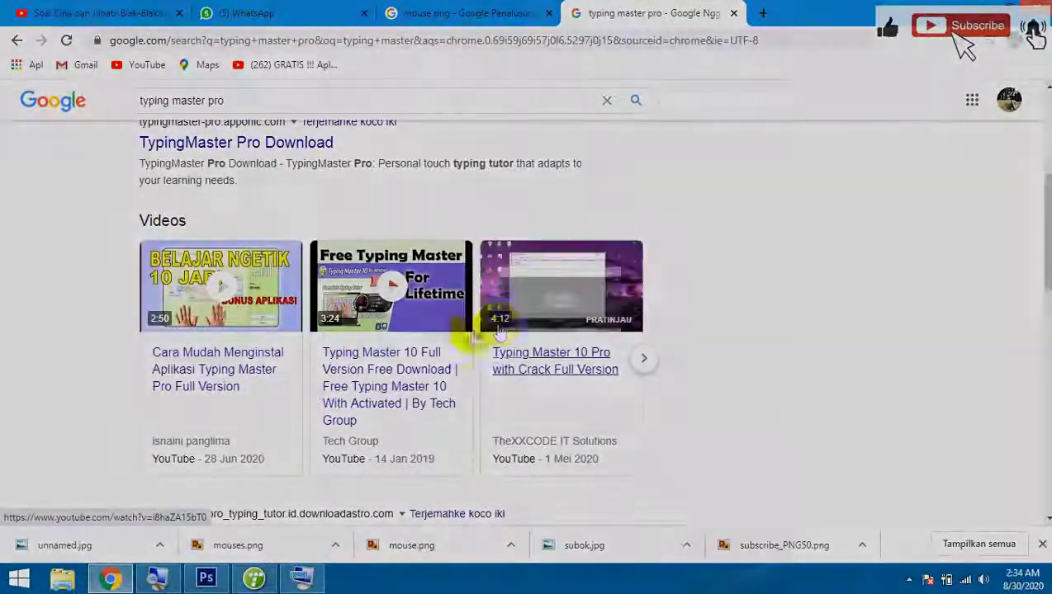
scroll(293, 322, down, 3)
scroll(277, 336, up, 4)
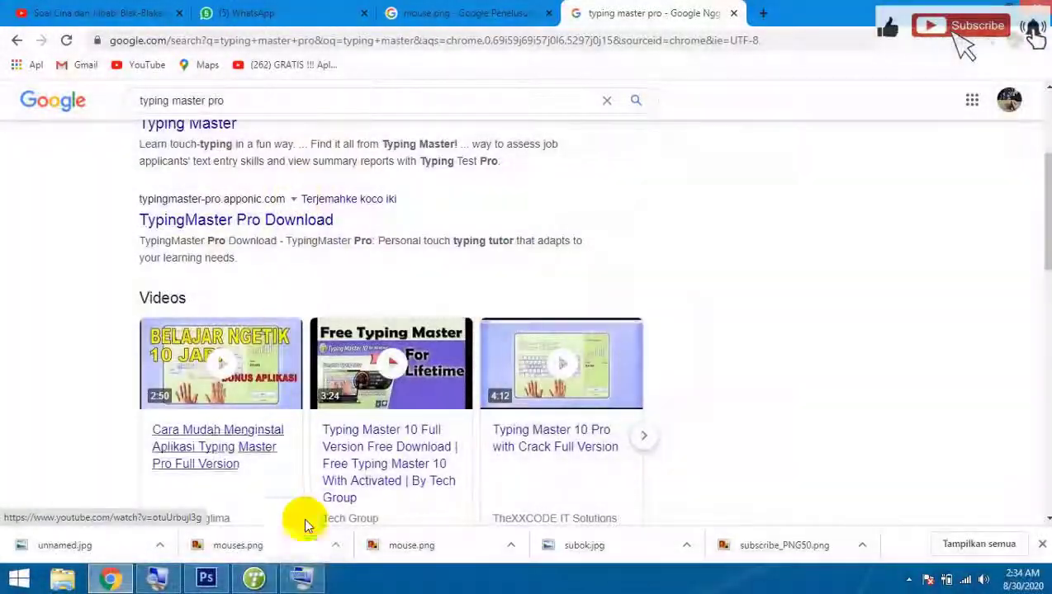
- Switch to Typing Master and view its Studying and Typing Meter pages
click(256, 579)
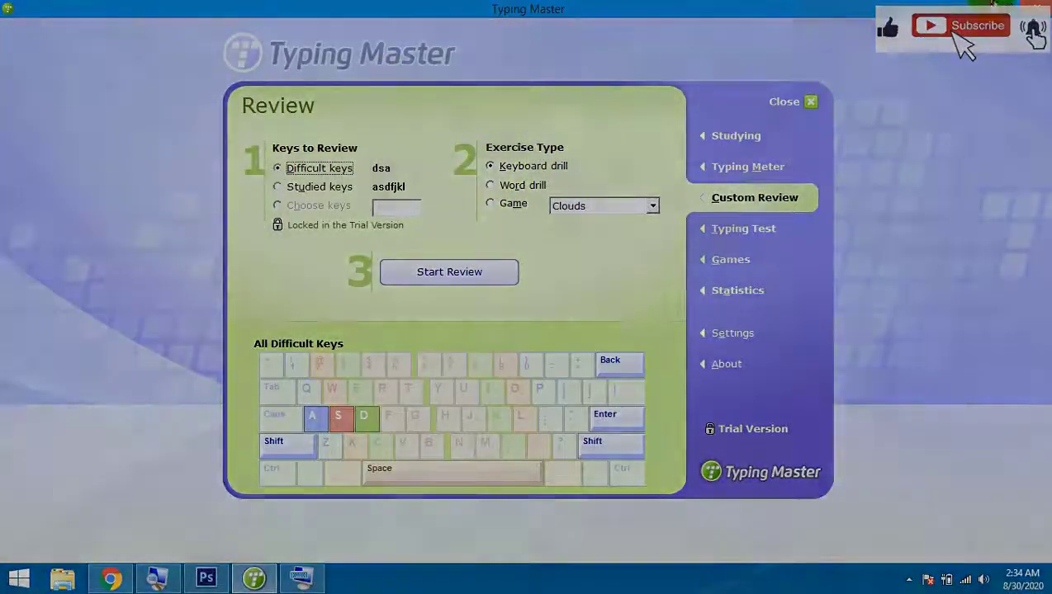
click(780, 100)
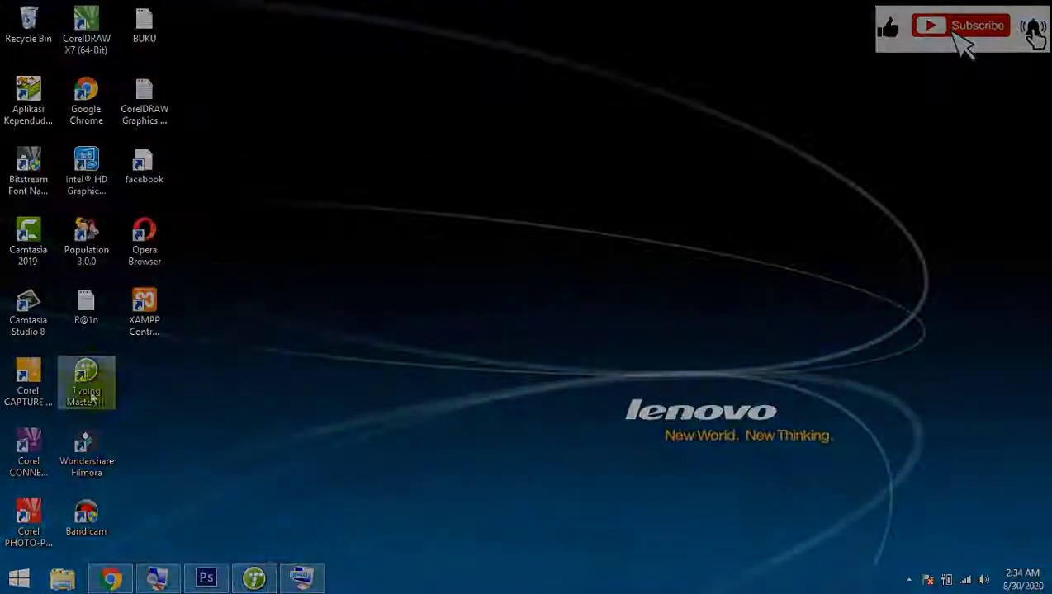
click(256, 580)
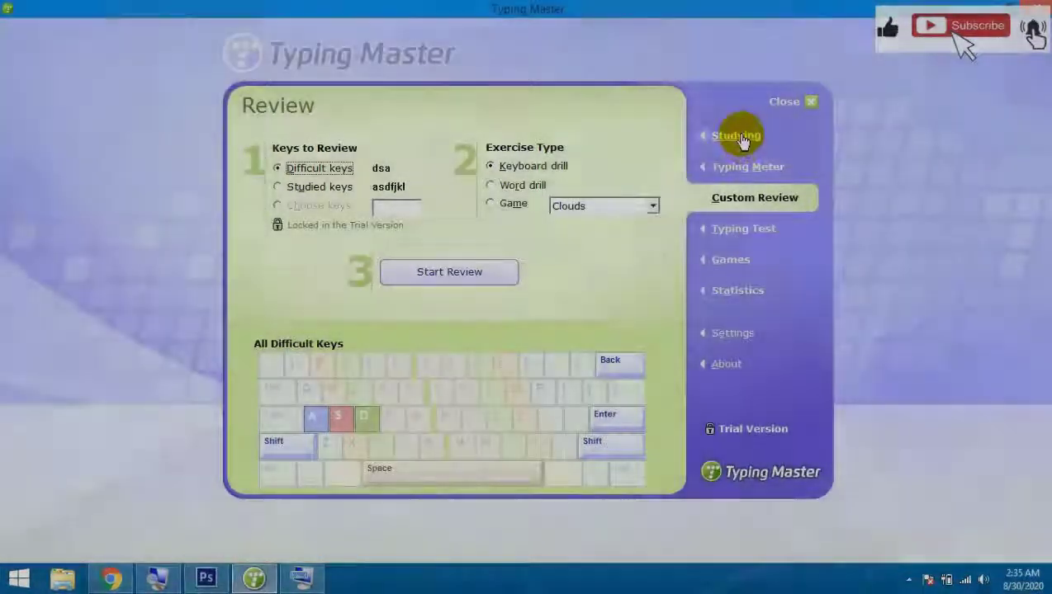
click(741, 138)
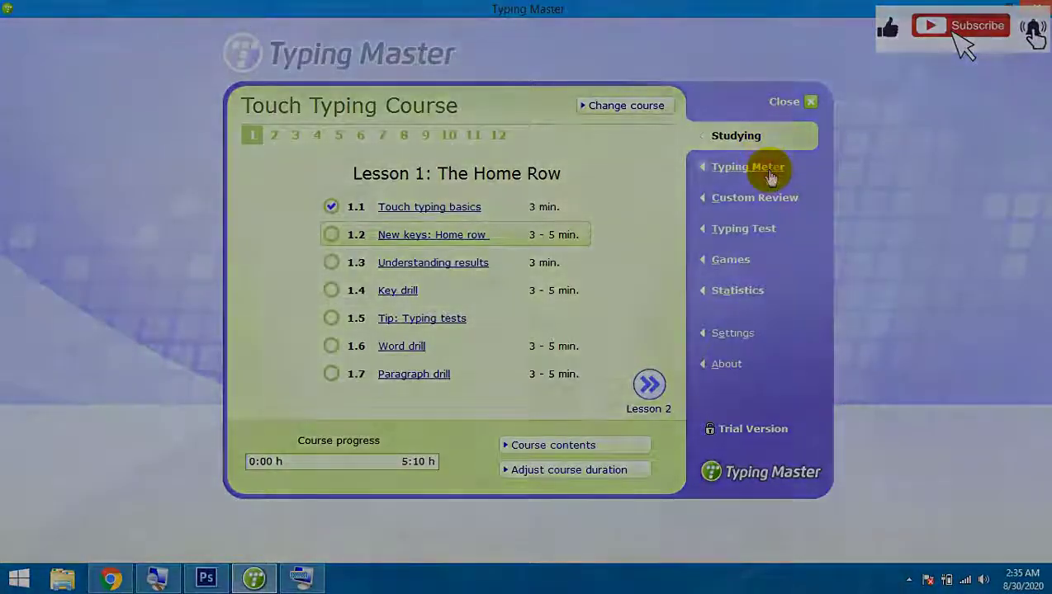
click(774, 166)
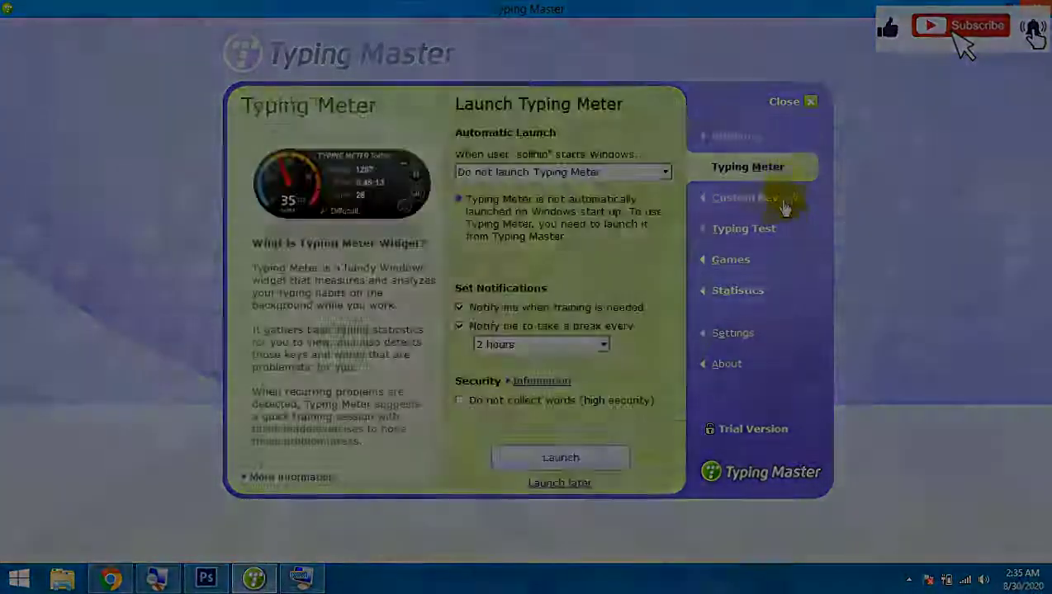